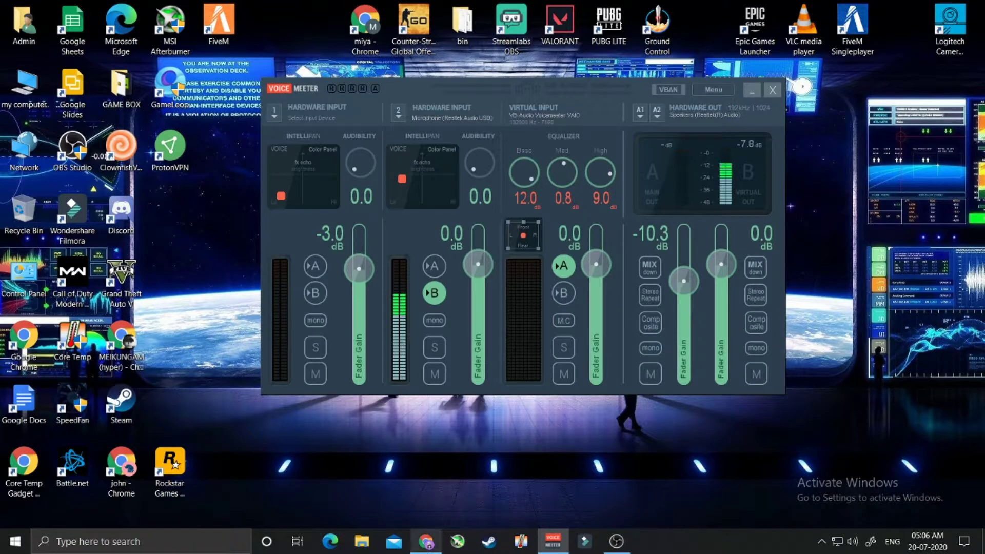
Step: Switch to Chrome and search Google for "voice meeter" in the new tab
{"action": "left_click", "coordinate": [425, 542]}
{"action": "left_click", "coordinate": [368, 10]}
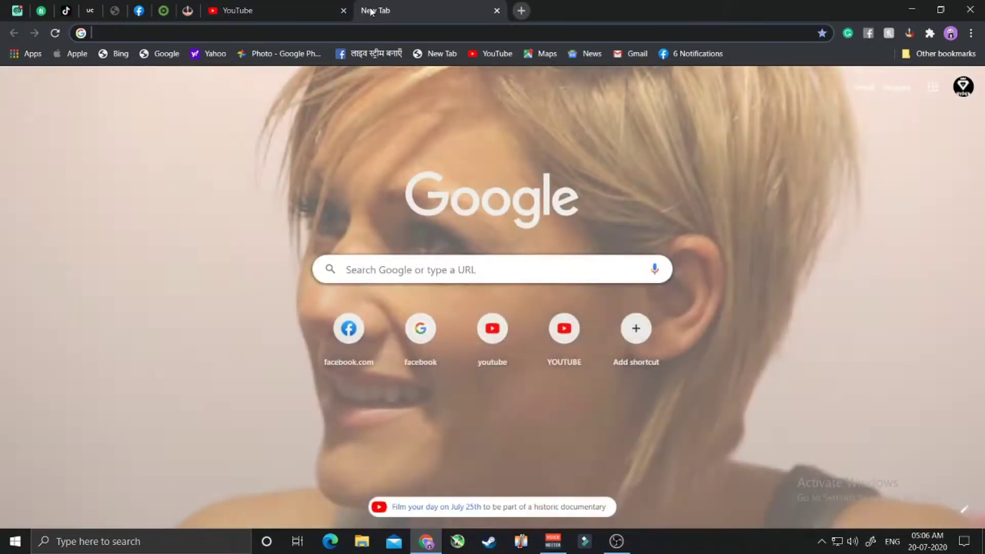
{"action": "type", "text": "voice me"}
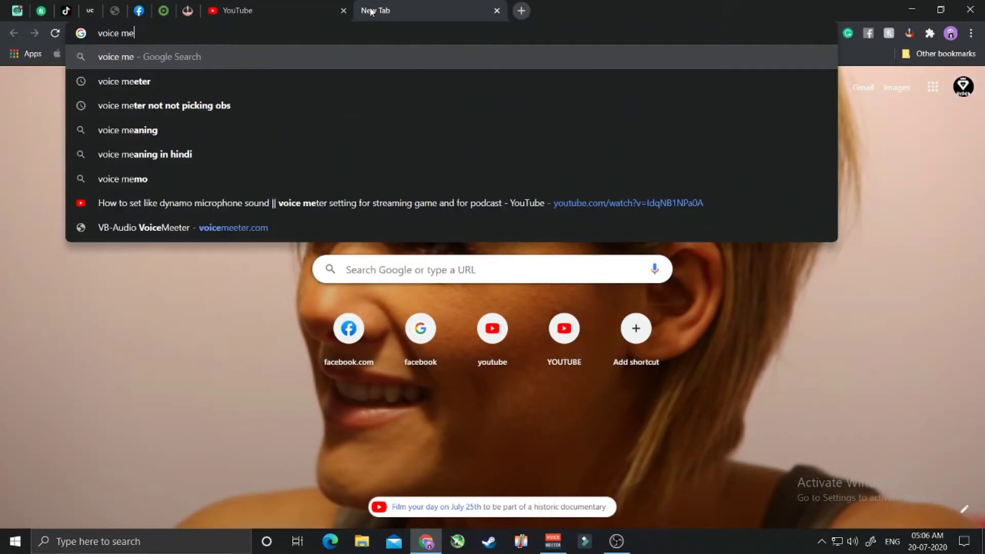
{"action": "left_click", "coordinate": [119, 83]}
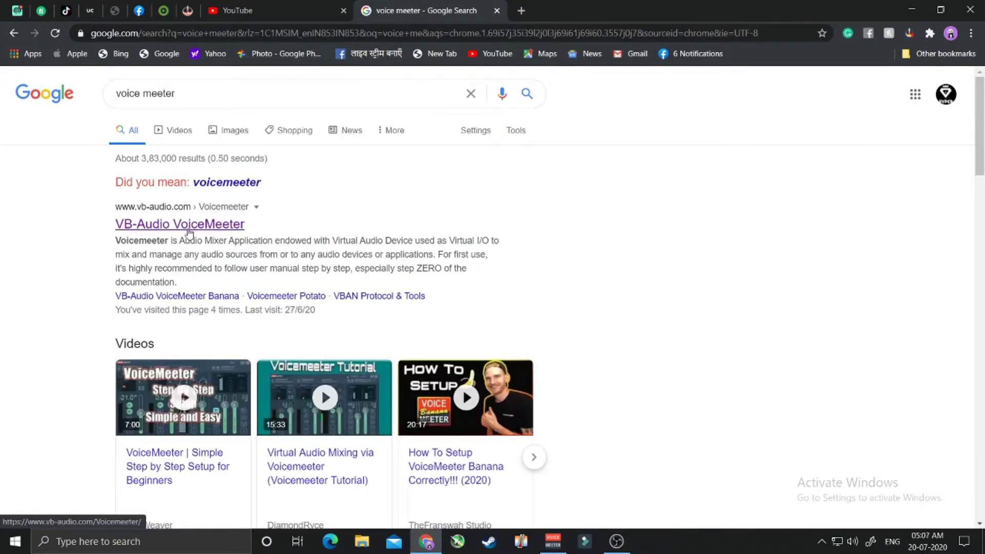
Step: Browse the search results and open the official VB-Audio VoiceMeeter page
{"action": "left_click", "coordinate": [211, 226]}
{"action": "scroll", "coordinate": [203, 229], "scroll_direction": "down", "scroll_amount": 6}
{"action": "scroll", "coordinate": [200, 229], "scroll_direction": "down", "scroll_amount": 2}
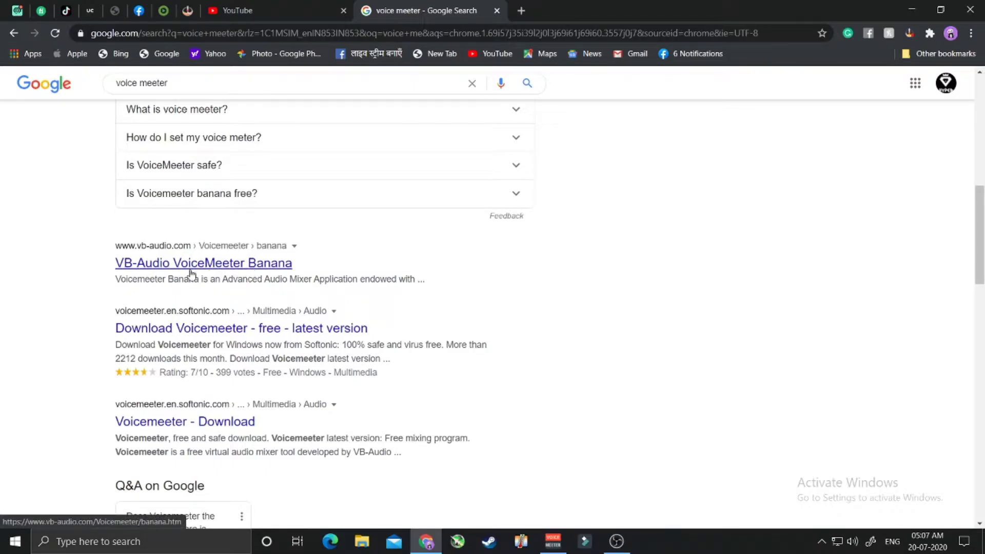
{"action": "scroll", "coordinate": [270, 272], "scroll_direction": "up", "scroll_amount": 10}
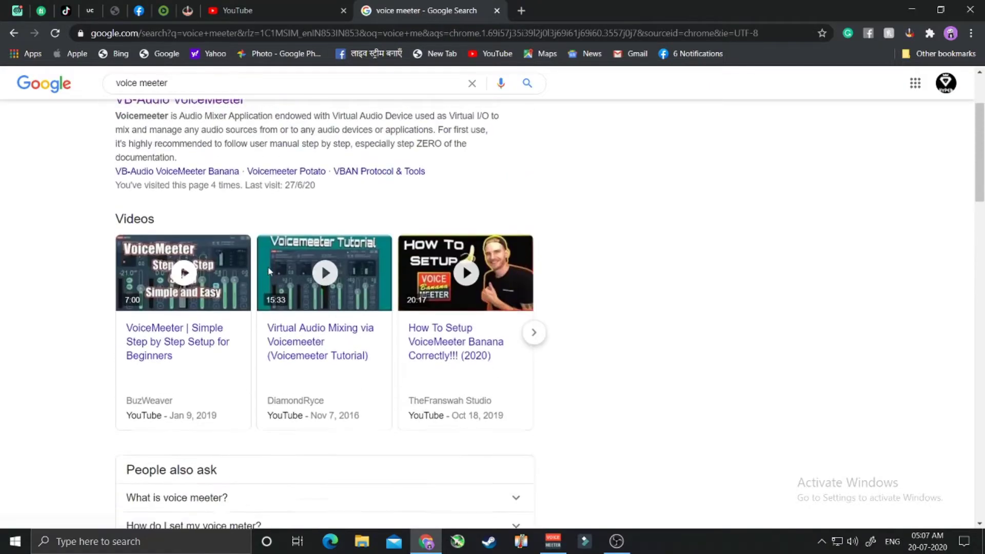
{"action": "left_click", "coordinate": [188, 226]}
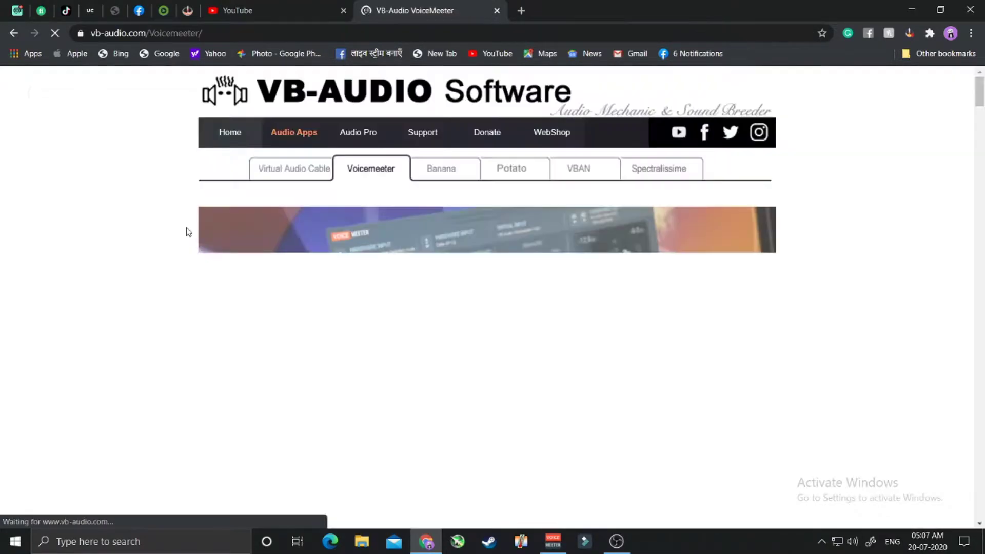
Step: Start downloading the Voicemeeter 1.0.7.3 EXE installer, cancel the download and return to the Voicemeeter mixer
{"action": "scroll", "coordinate": [491, 391], "scroll_direction": "down", "scroll_amount": 8}
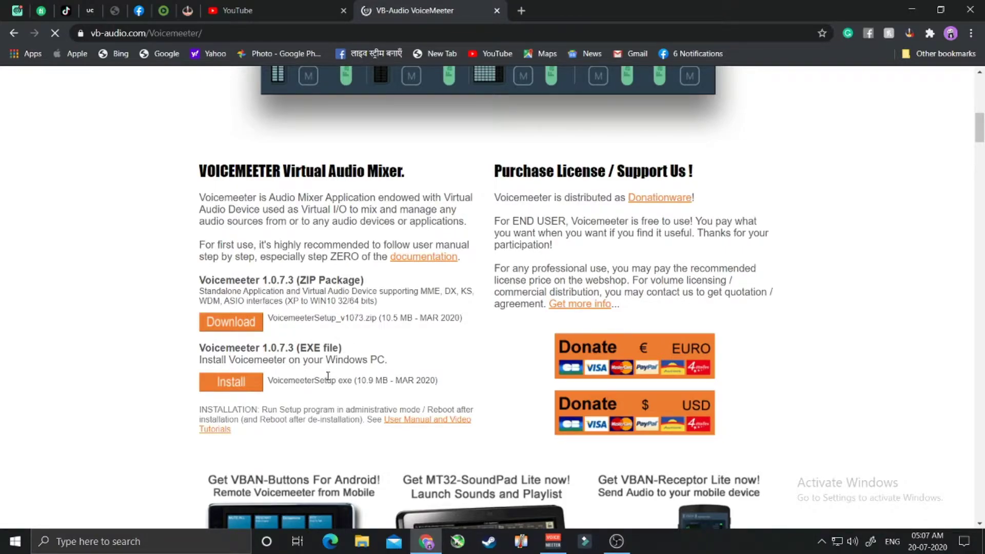
{"action": "left_click", "coordinate": [233, 387]}
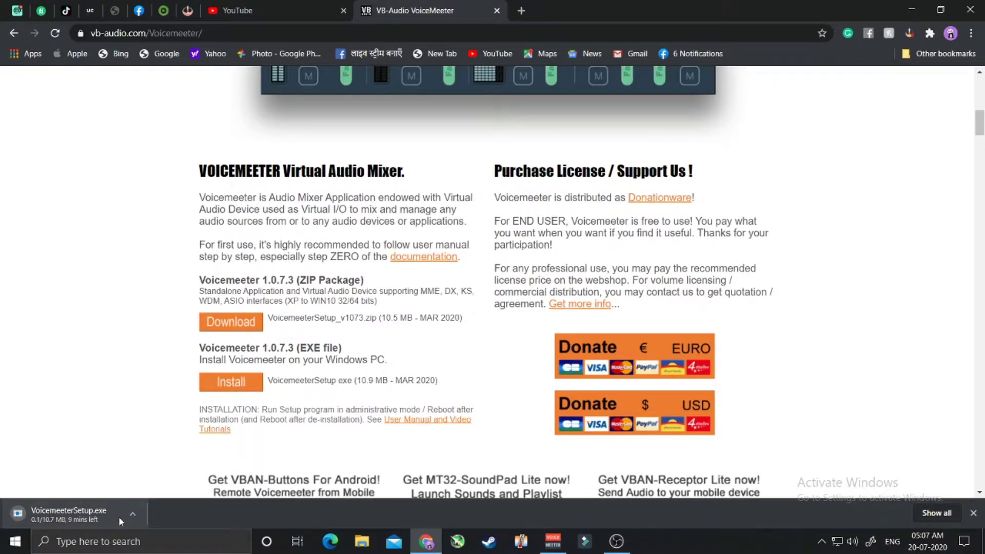
{"action": "left_click", "coordinate": [132, 514]}
{"action": "left_click", "coordinate": [150, 492]}
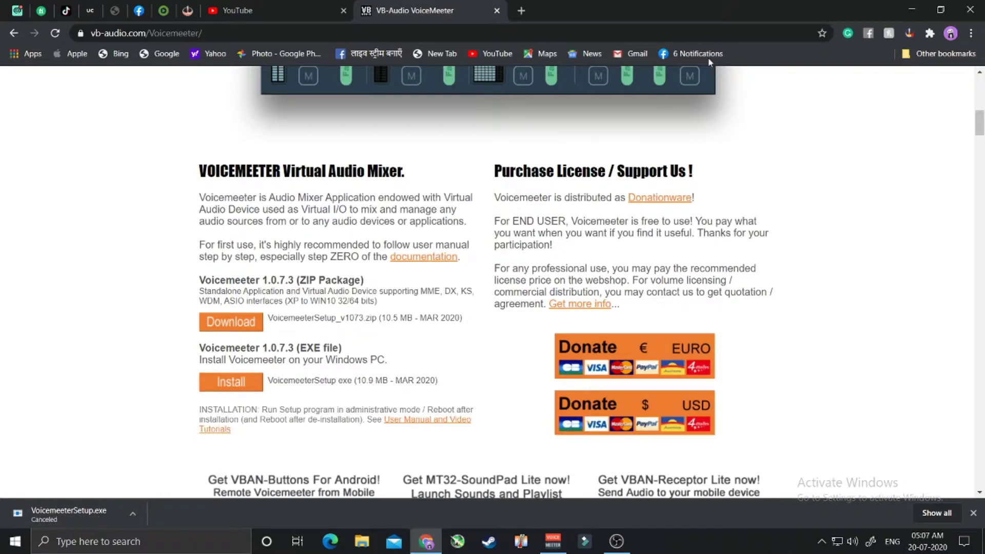
{"action": "left_click", "coordinate": [912, 10]}
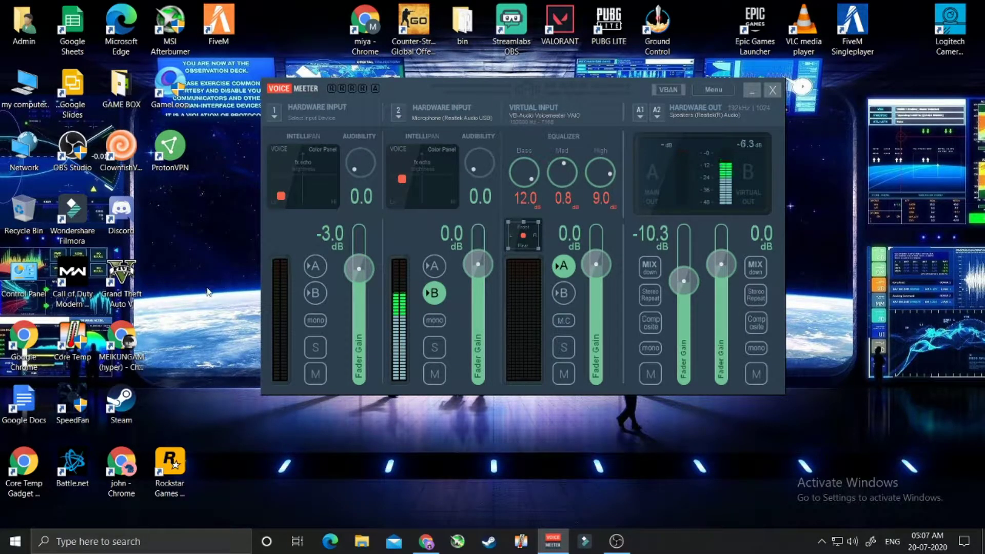
Step: Set Hardware Input 2 to the WDM: Microphone (Realtek Audio USB) device
{"action": "left_click_drag", "start_coordinate": [411, 91], "coordinate": [394, 89]}
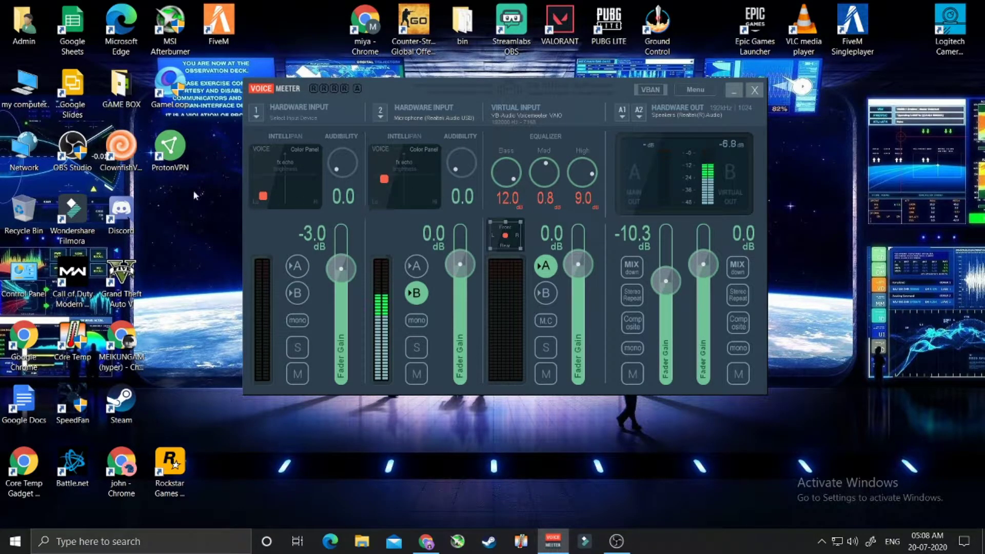
{"action": "left_click", "coordinate": [380, 116]}
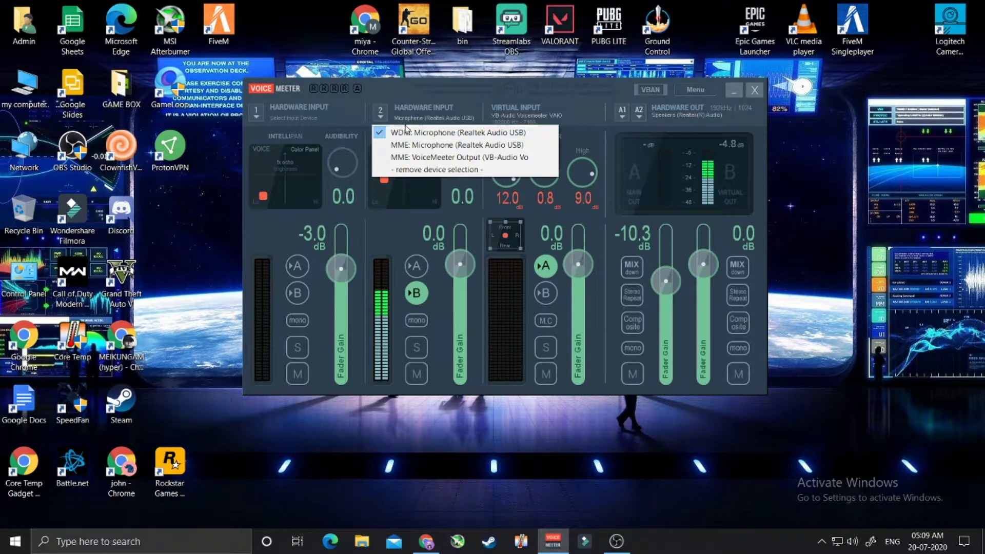
{"action": "left_click", "coordinate": [390, 133]}
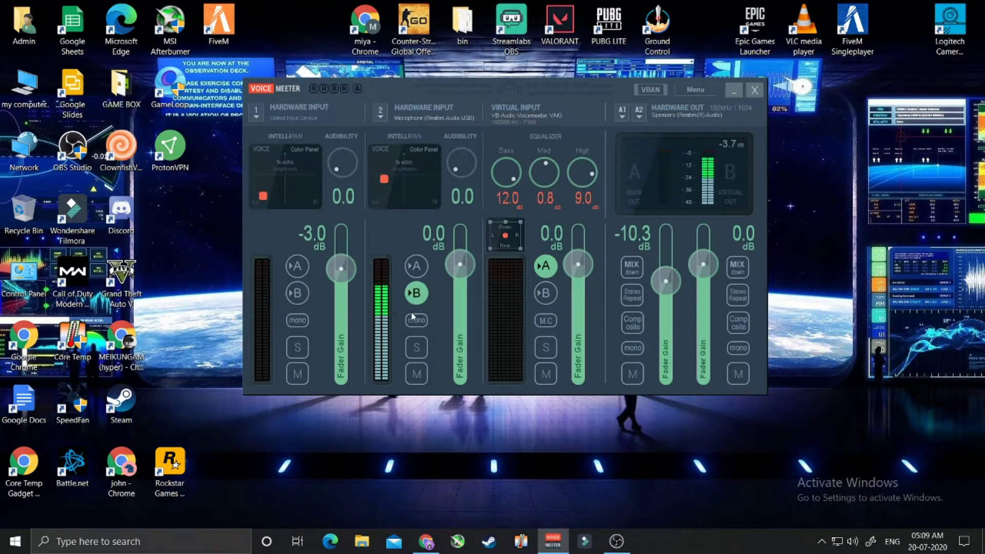
Step: Toggle Hardware Input 2's routing to bus B and try routing it to bus A as well
{"action": "left_click", "coordinate": [416, 295]}
{"action": "left_click", "coordinate": [417, 299]}
{"action": "left_click", "coordinate": [415, 267]}
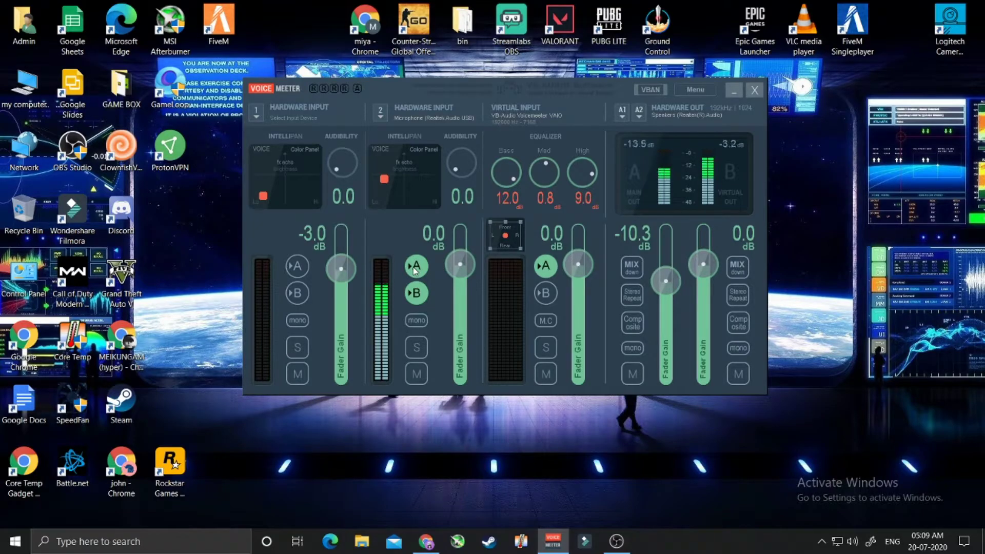
{"action": "left_click", "coordinate": [415, 268]}
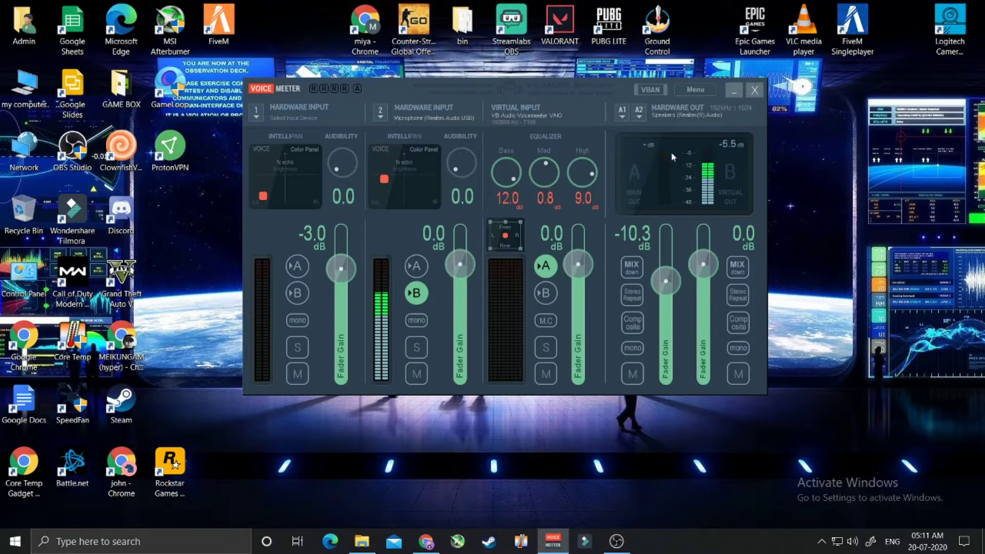
Step: Set hardware output A2 to WDM: Speakers (Realtek(R) Audio) and briefly test Hardware Input 2 on bus A
{"action": "left_click", "coordinate": [639, 116]}
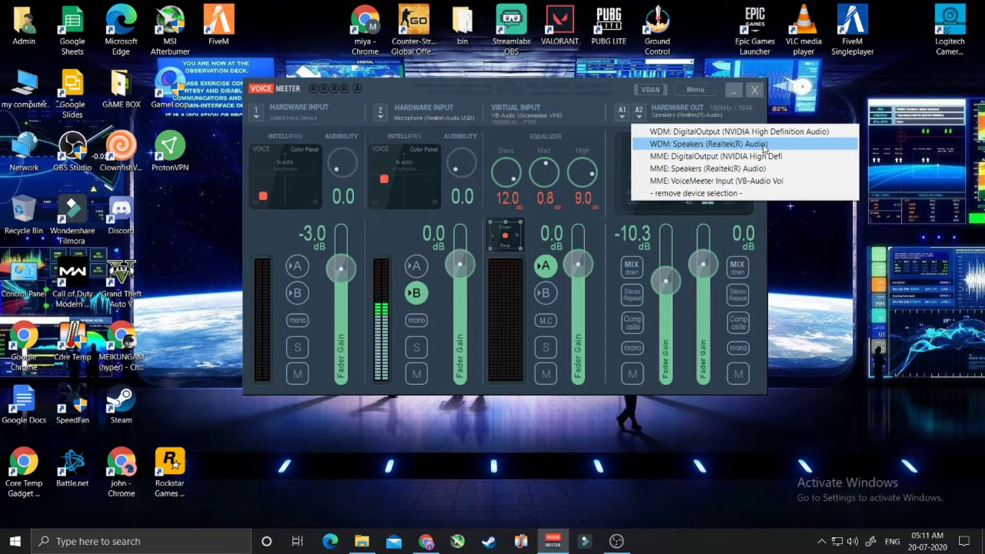
{"action": "left_click", "coordinate": [741, 147]}
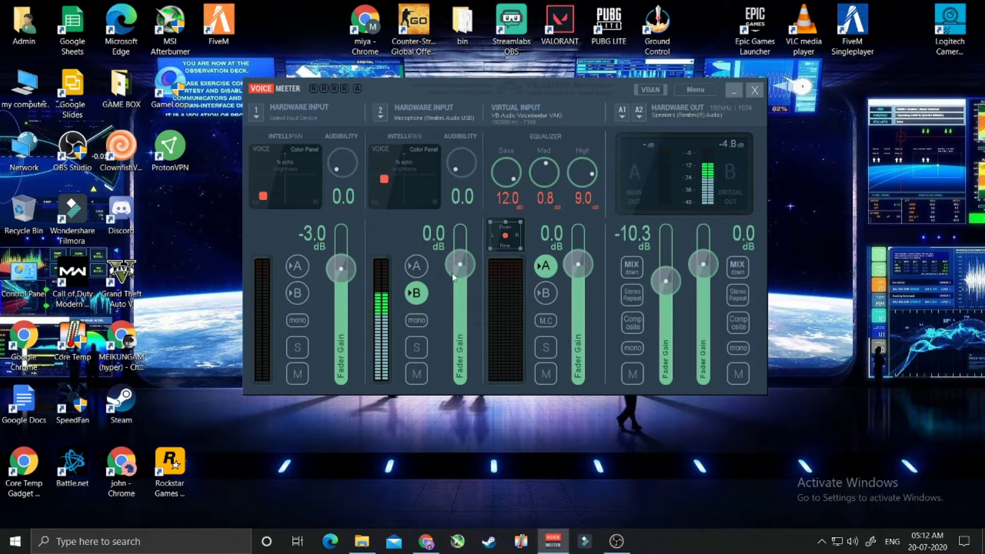
{"action": "left_click", "coordinate": [417, 267]}
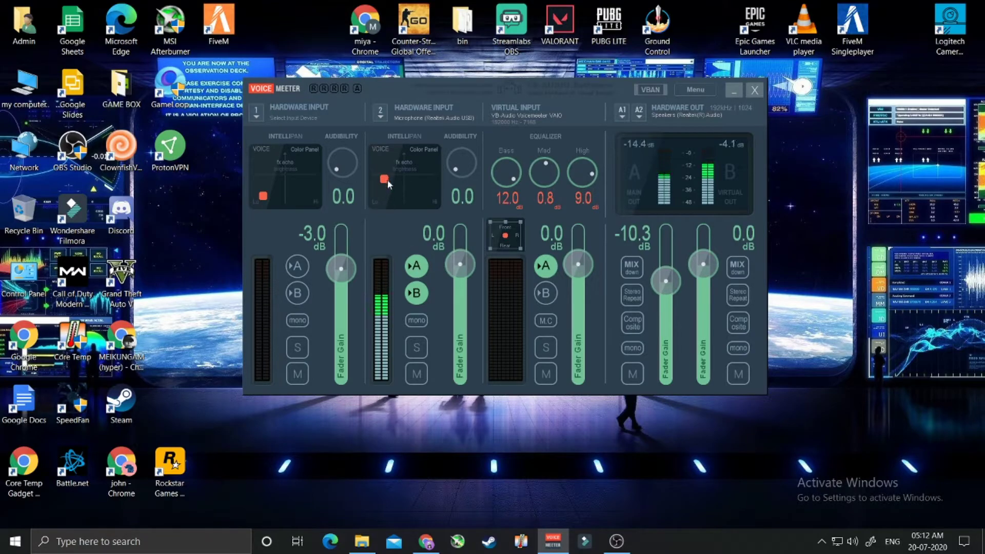
{"action": "left_click", "coordinate": [416, 266]}
Step: Reposition Hardware Input 2's voice point on the Intellipan color panel, just below the midline on the Lo side
{"action": "left_click_drag", "start_coordinate": [386, 181], "coordinate": [383, 204]}
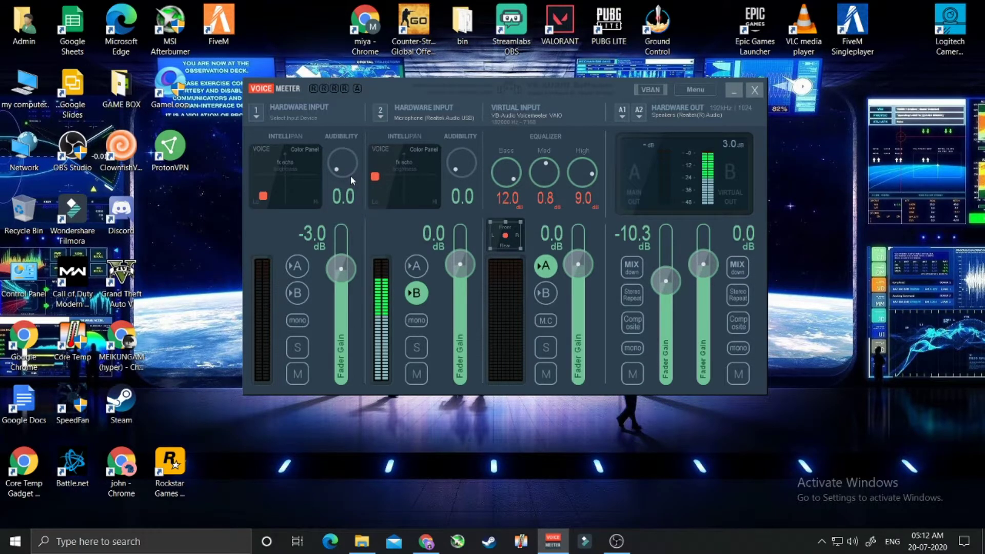
{"action": "mouse_move", "coordinate": [375, 177]}
{"action": "left_mouse_down"}
{"action": "mouse_move", "coordinate": [400, 184]}
{"action": "mouse_move", "coordinate": [428, 162]}
{"action": "mouse_move", "coordinate": [391, 184]}
{"action": "left_mouse_up"}
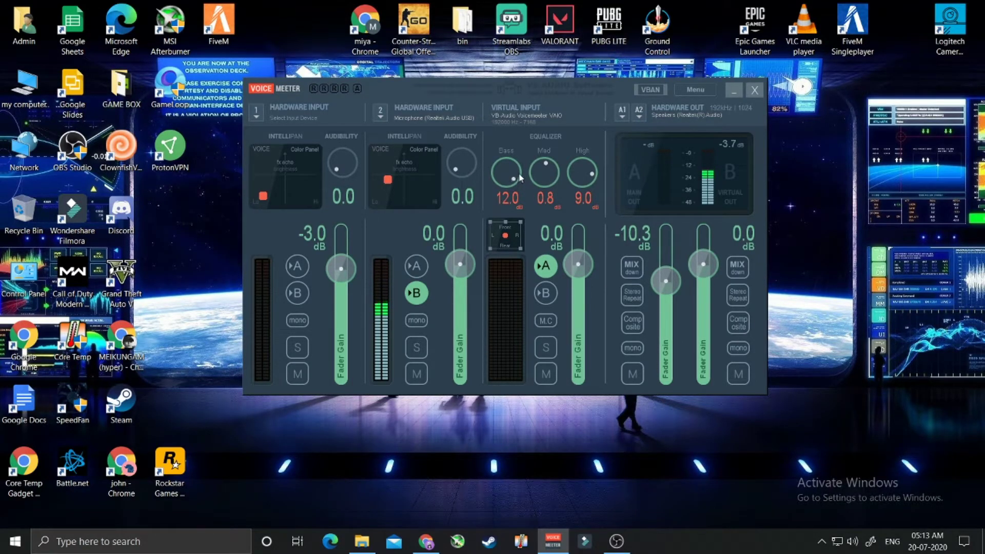
Step: Try lowering the virtual input's equalizer bass to -0.4 dB and restore it to 12.0 dB
{"action": "left_click_drag", "start_coordinate": [506, 194], "coordinate": [579, 248]}
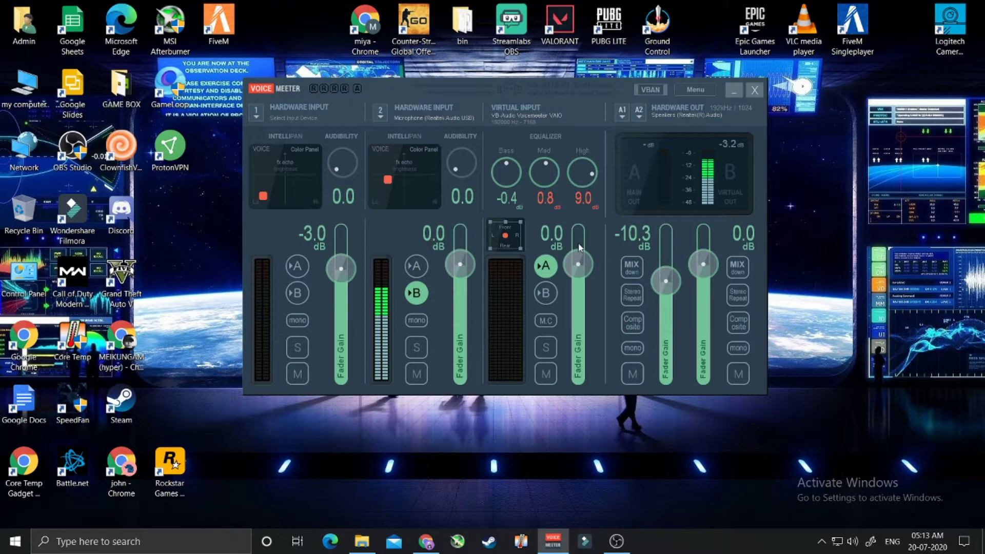
{"action": "scroll", "coordinate": [521, 201], "scroll_direction": "up", "scroll_amount": 8}
{"action": "left_click", "coordinate": [425, 544]}
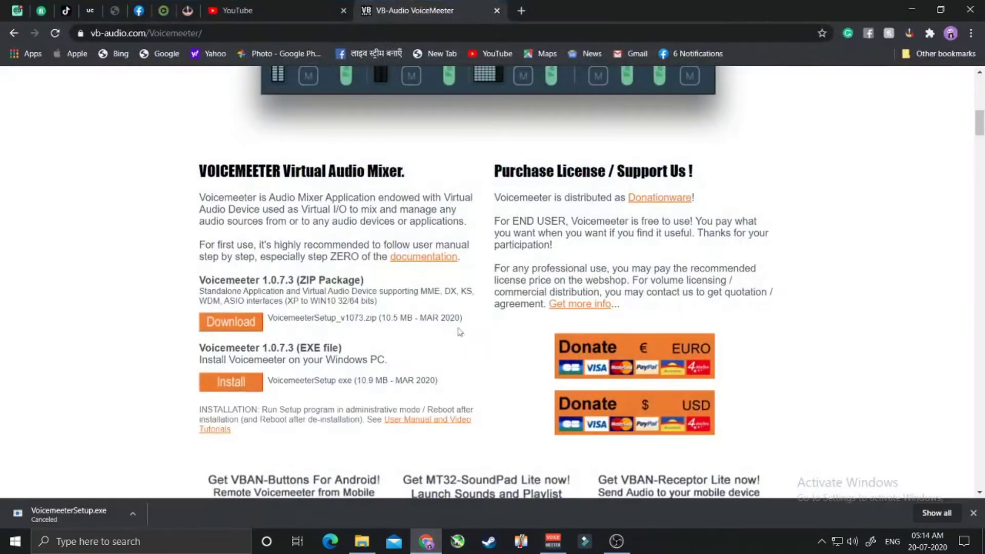
{"action": "left_click", "coordinate": [302, 7]}
{"action": "left_click", "coordinate": [433, 7]}
{"action": "left_click", "coordinate": [917, 6]}
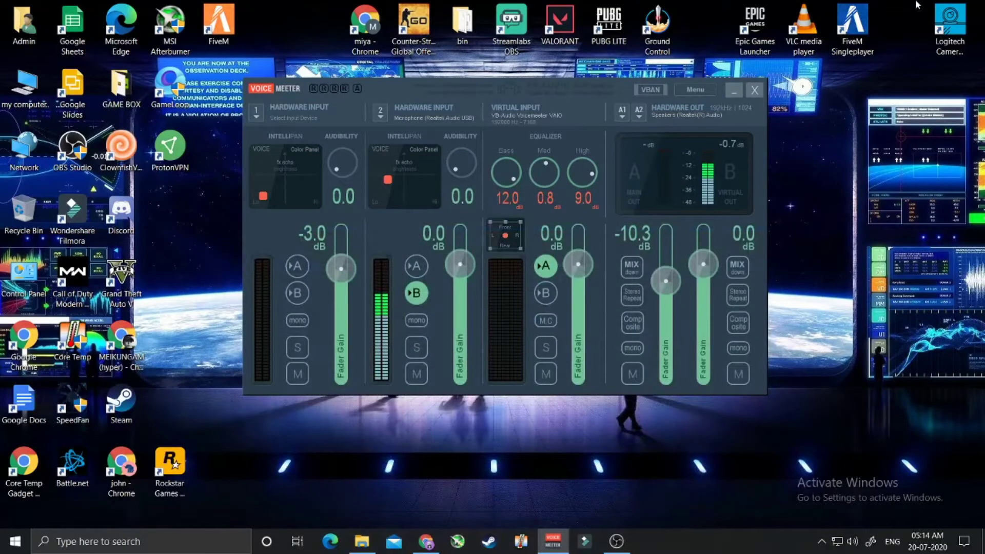